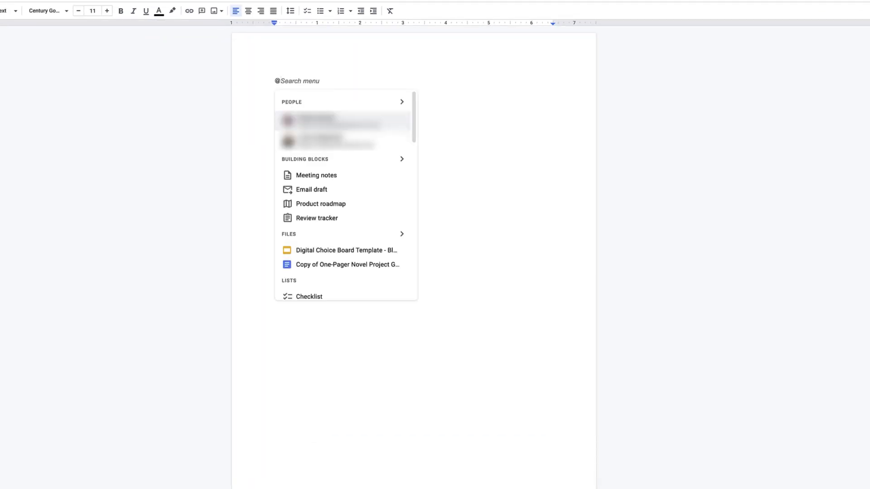
pyautogui.write('date')
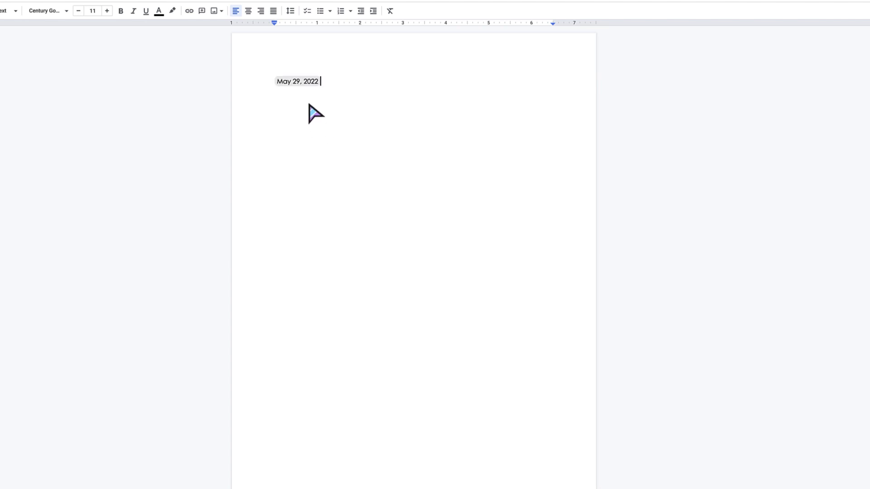
pyautogui.moveTo(305, 87)
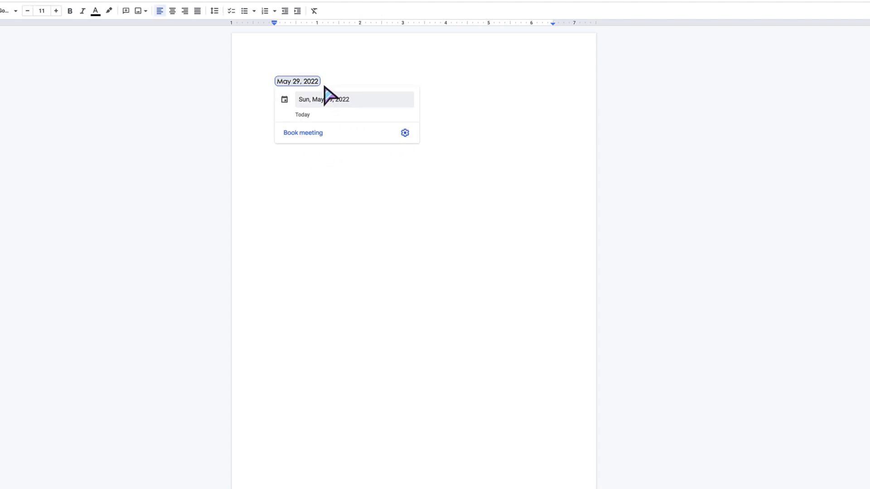
pyautogui.press('Return')
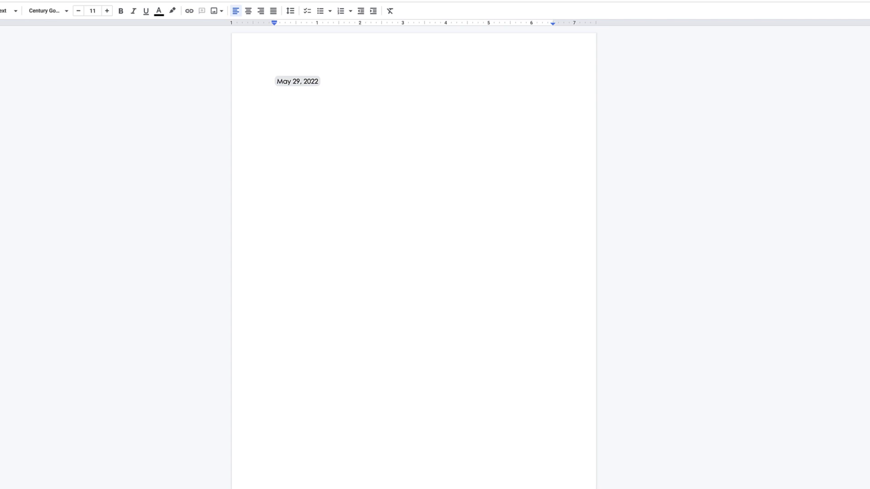
pyautogui.write('@today')
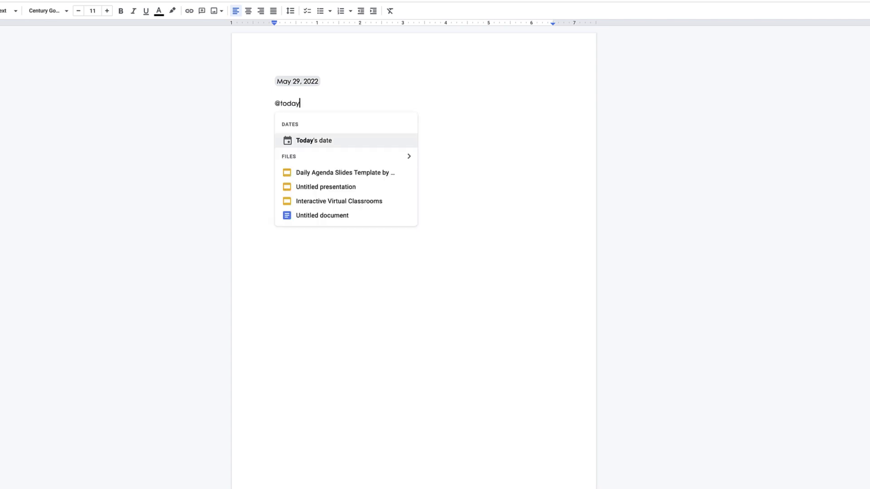
pyautogui.press('Return')
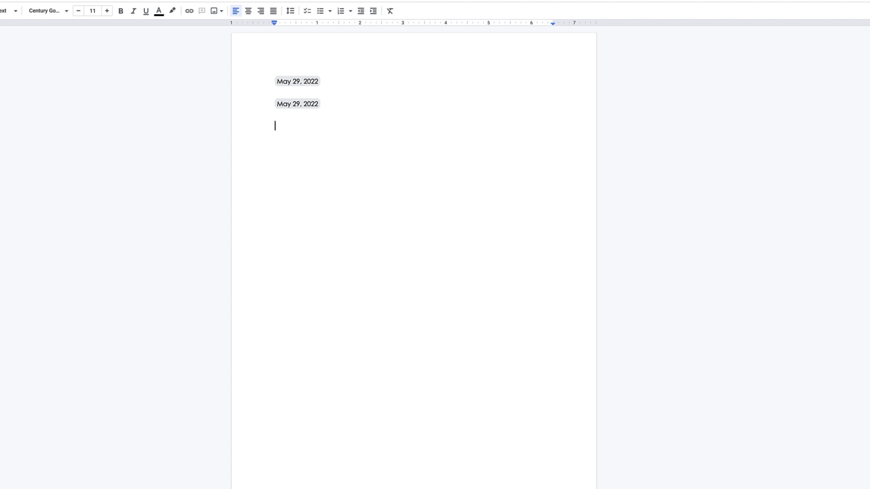
pyautogui.press('Return')
pyautogui.write('@tomor')
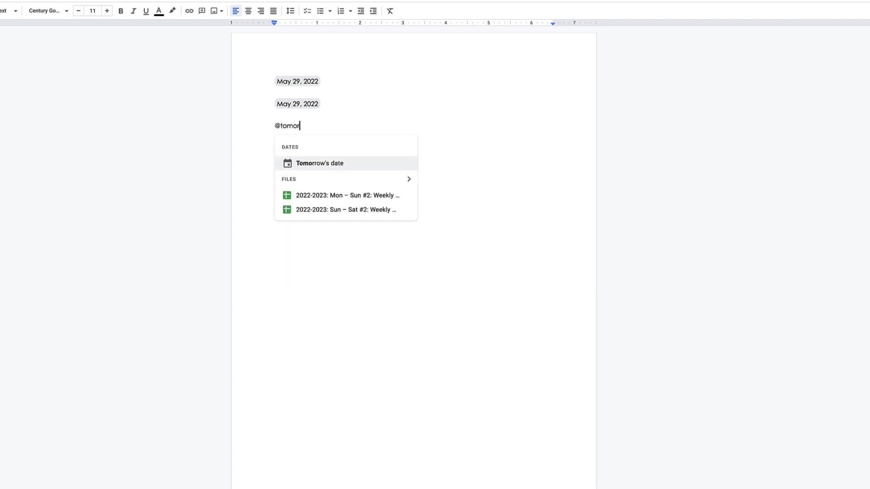
pyautogui.press('Return')
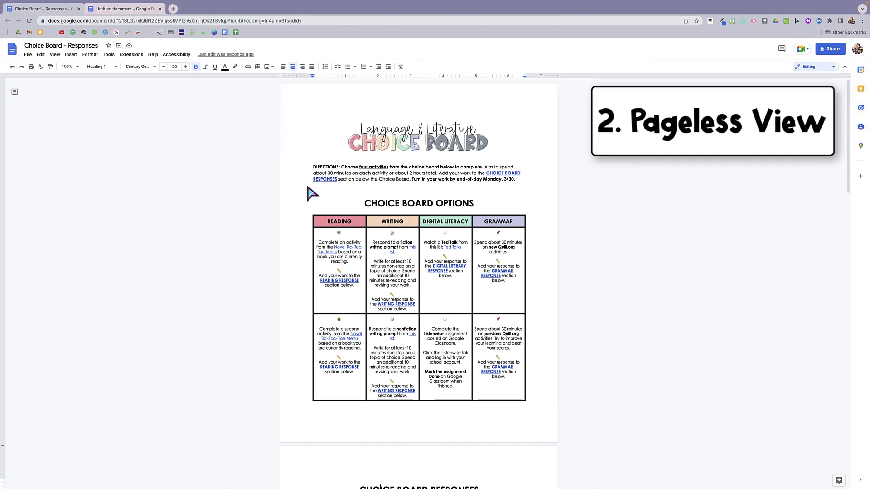
# - Scroll through the Choice Board + Responses document to see its separate pages and page breaks
pyautogui.scroll(-5, 308, 188)
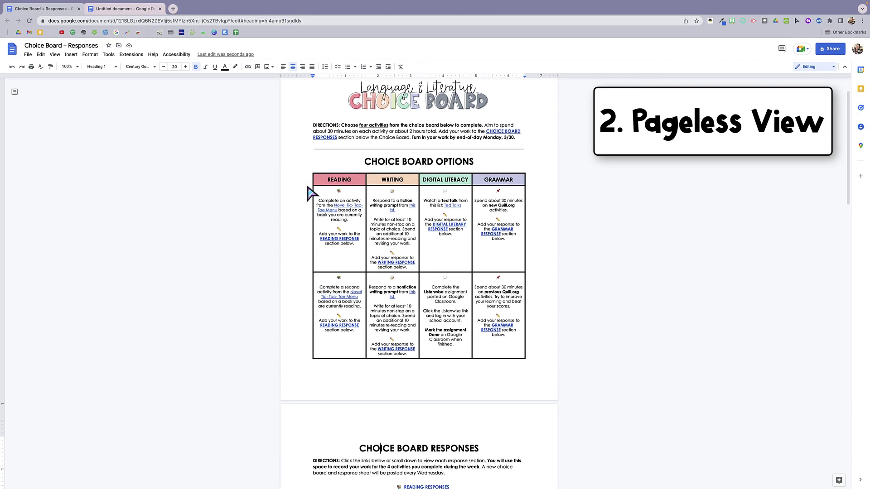
pyautogui.scroll(-5, 308, 188)
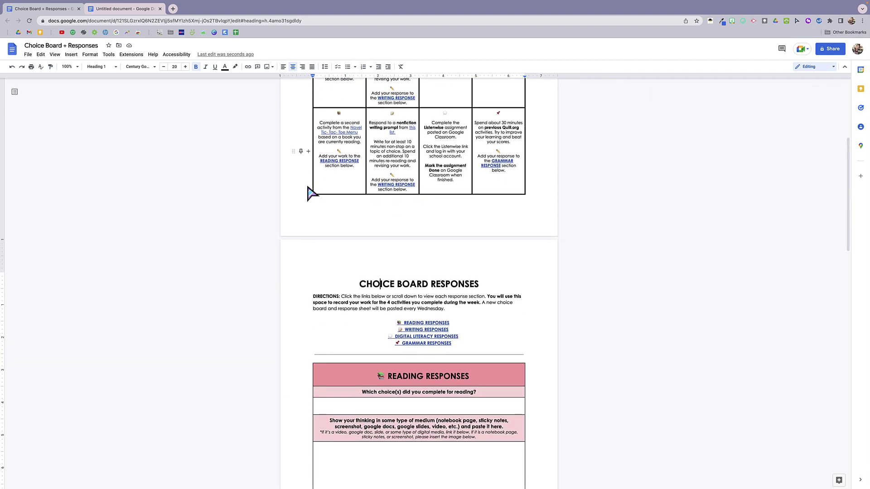
pyautogui.scroll(-3, 313, 194)
pyautogui.scroll(1, 312, 194)
pyautogui.scroll(-4, 312, 193)
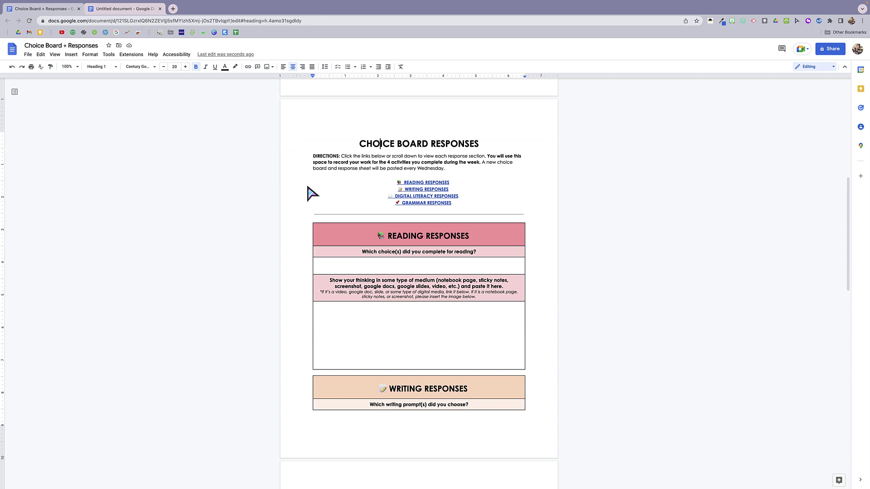
pyautogui.scroll(-7, 308, 187)
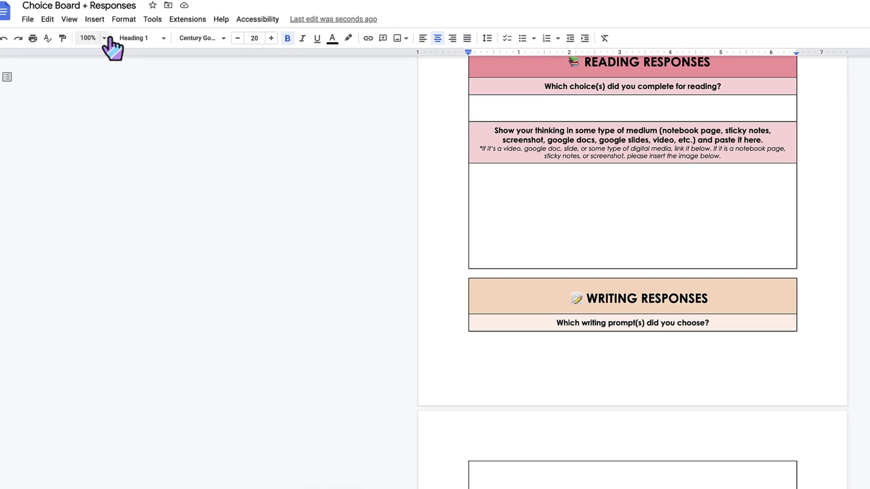
# - Select the Pageless format in File > Page setup for the Choice Board document
pyautogui.click(43, 25)
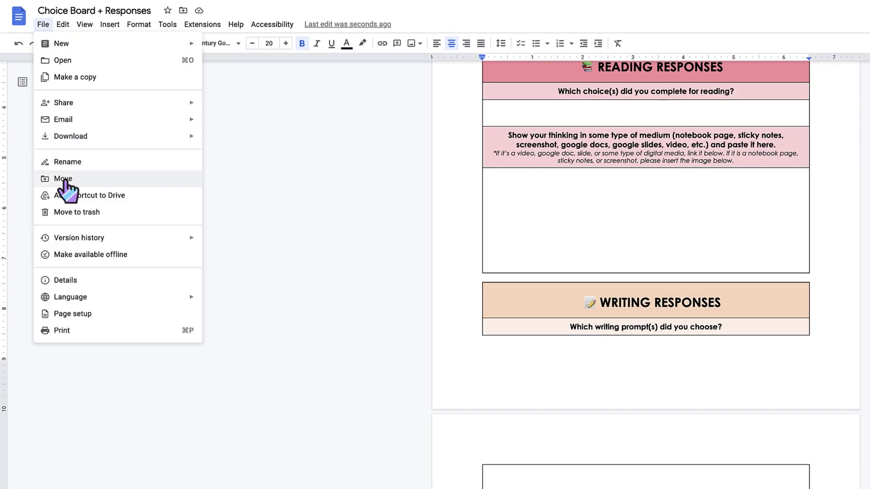
pyautogui.click(86, 320)
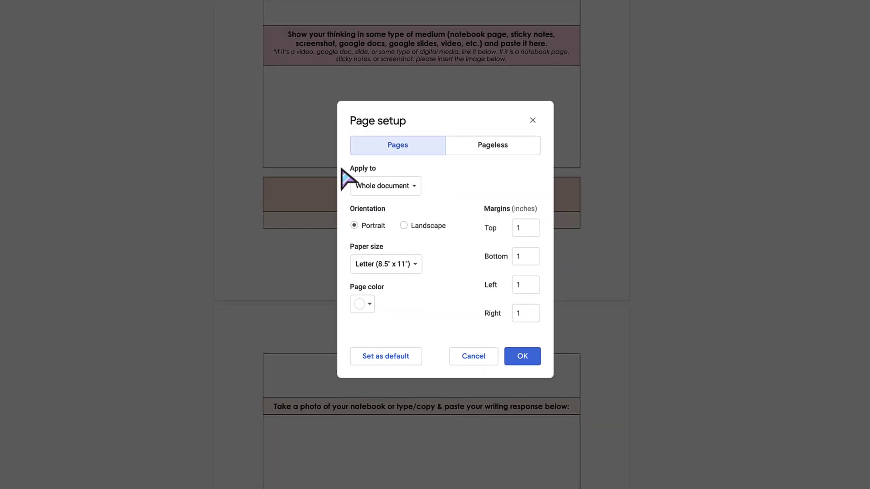
pyautogui.click(485, 151)
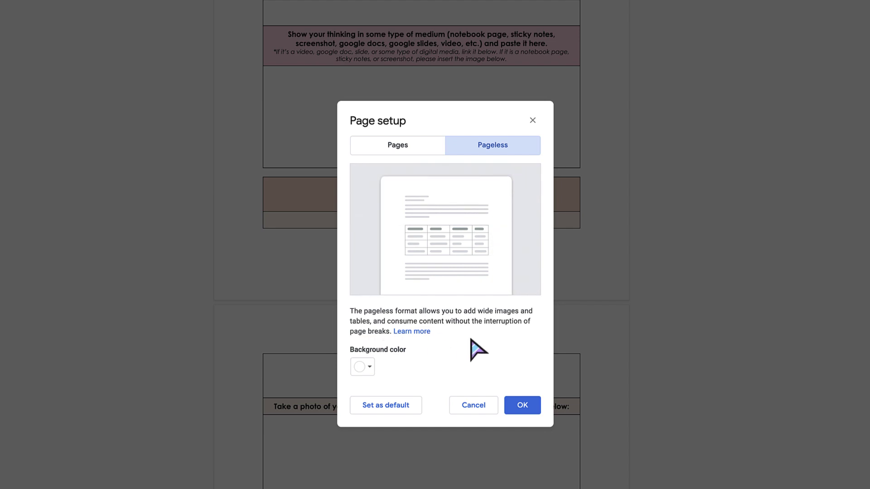
# - Confirm the pageless layout, scroll through the continuous document, then return to the Untitled document
pyautogui.click(528, 407)
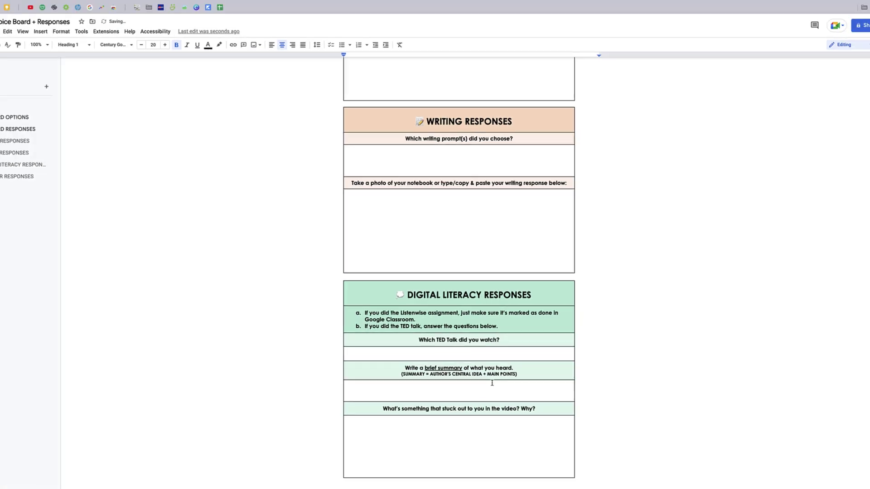
pyautogui.scroll(10, 520, 311)
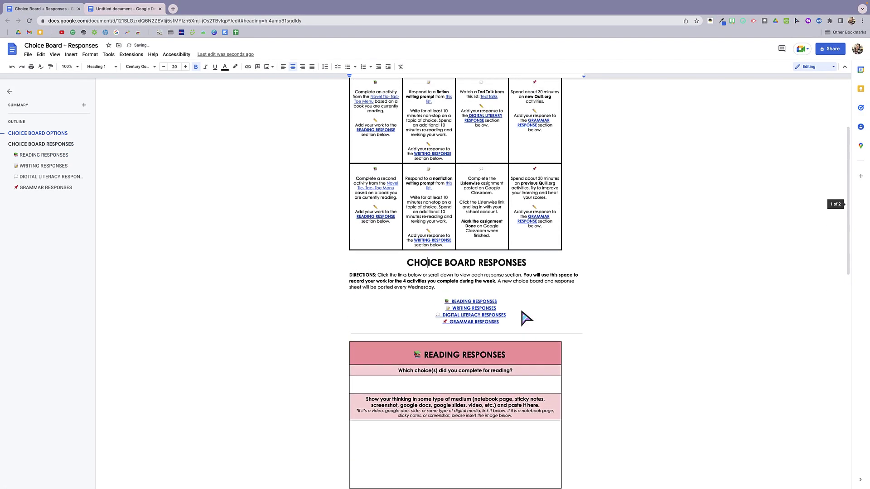
pyautogui.scroll(1, 521, 310)
pyautogui.scroll(-4, 522, 313)
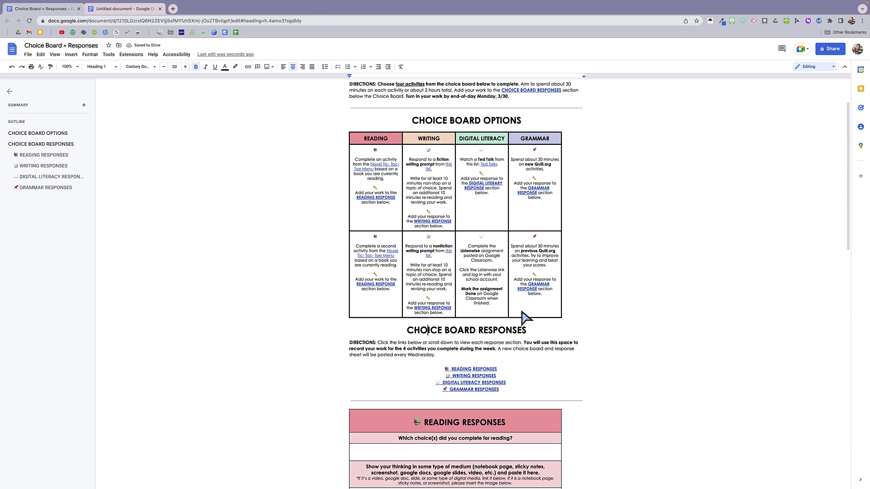
pyautogui.scroll(-6, 522, 311)
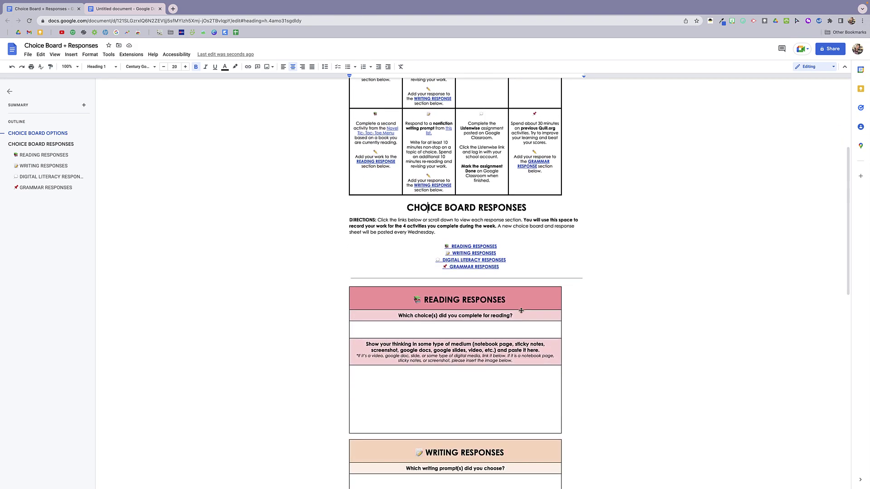
pyautogui.scroll(-4, 521, 311)
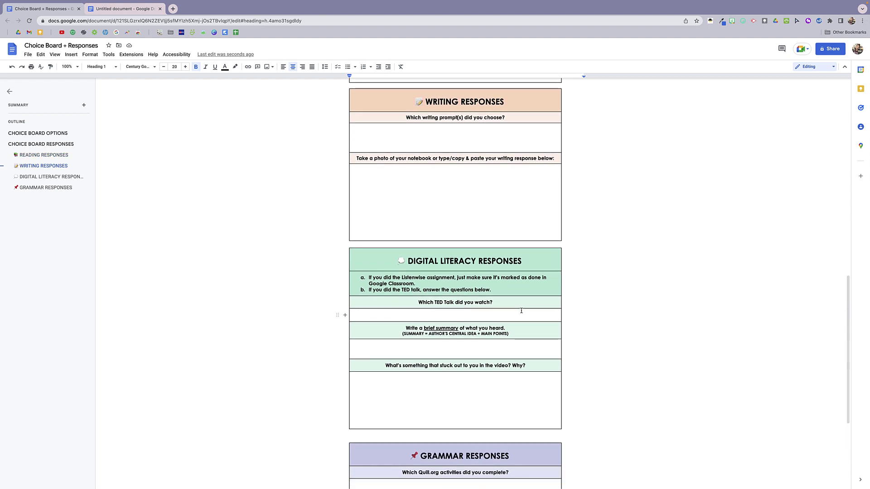
pyautogui.scroll(3, 521, 311)
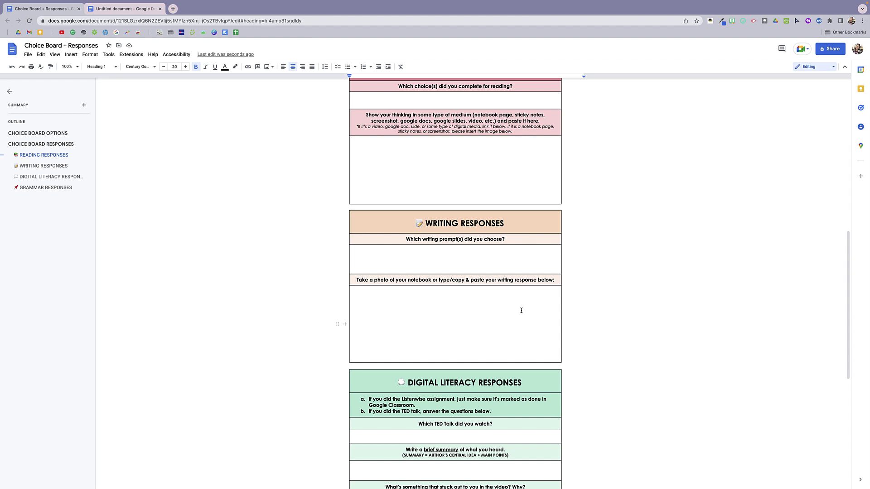
pyautogui.scroll(3, 521, 310)
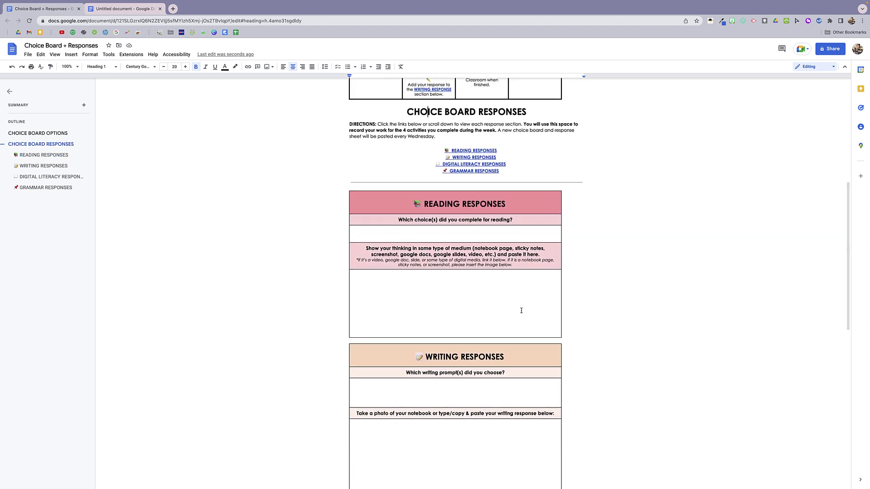
pyautogui.hotkey('ctrl', 'Tab')
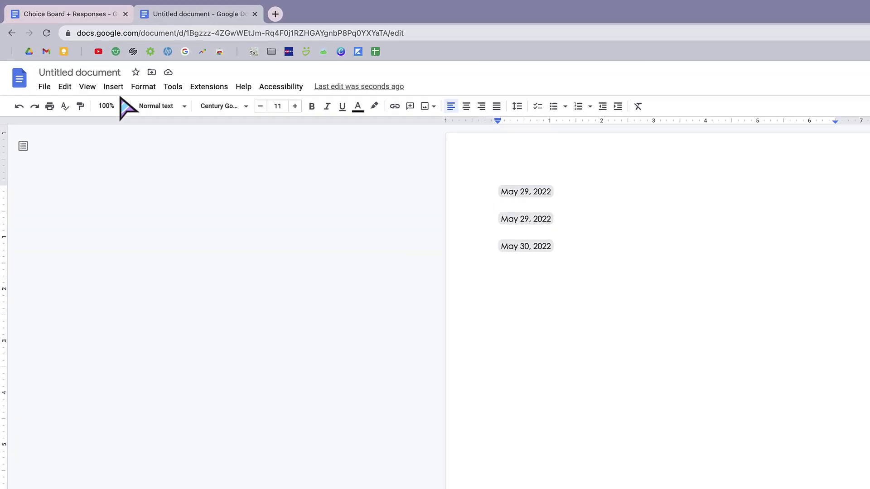
# - Create a text watermark reading DRAFT from Insert > Watermark
pyautogui.click(124, 93)
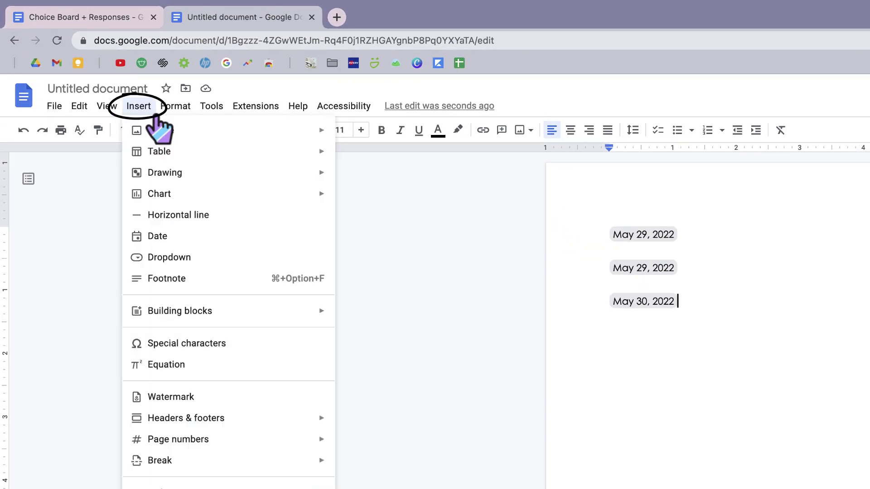
pyautogui.click(217, 394)
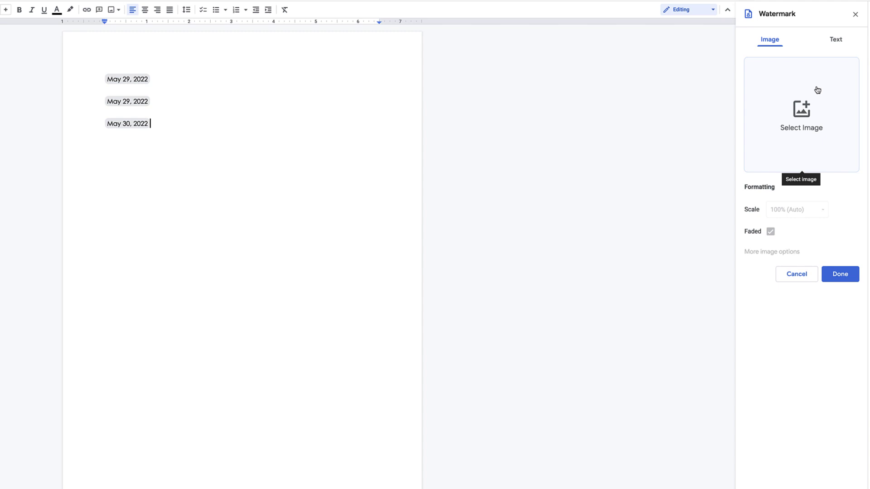
pyautogui.click(841, 49)
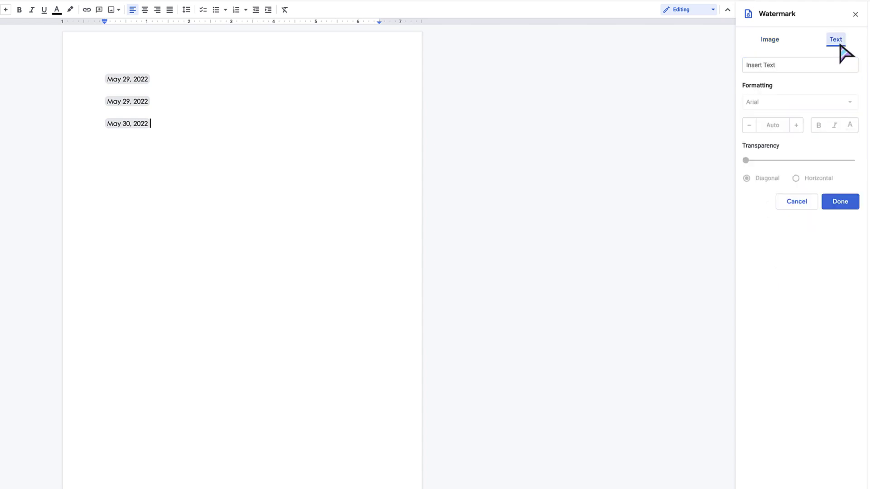
pyautogui.click(781, 68)
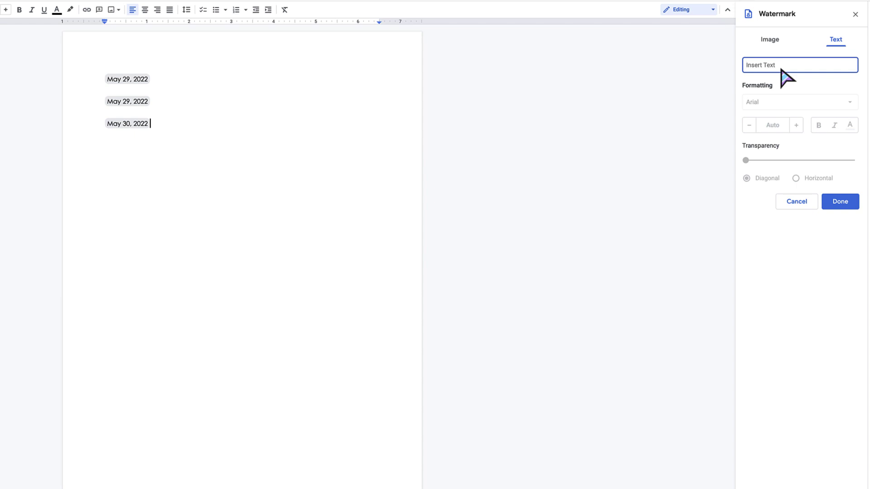
pyautogui.write('DRAFT')
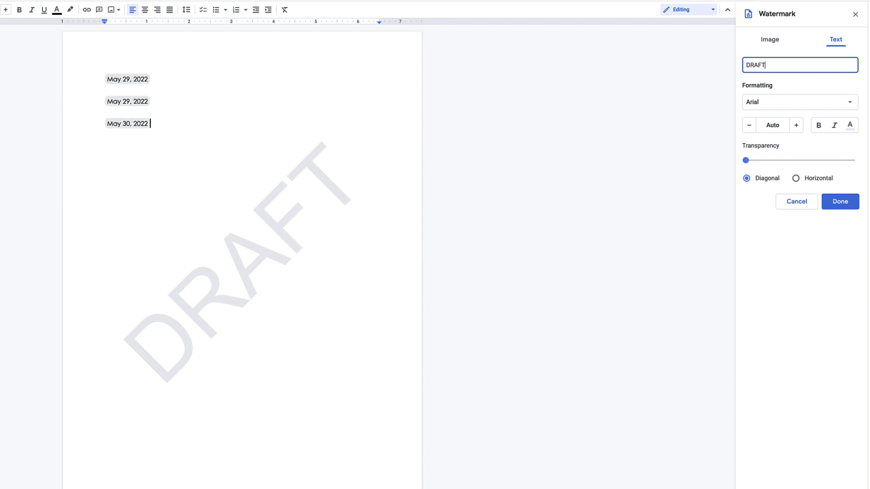
# - Keep the DRAFT watermark in Arial, increase its transparency, keep it diagonal, and apply it
pyautogui.click(776, 102)
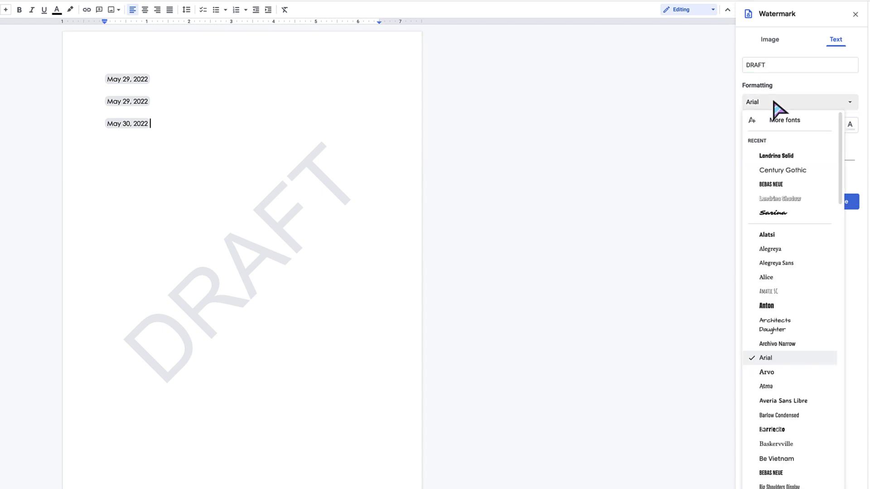
pyautogui.click(775, 156)
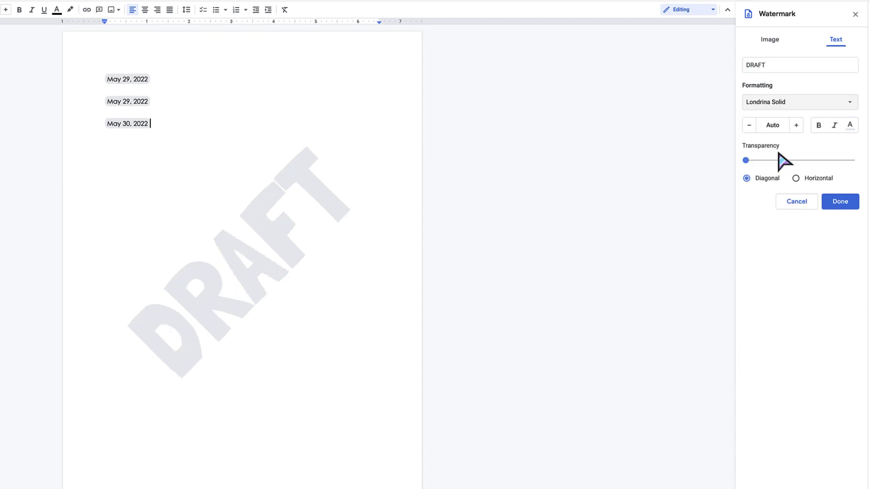
pyautogui.hotkey('ctrl', 'z')
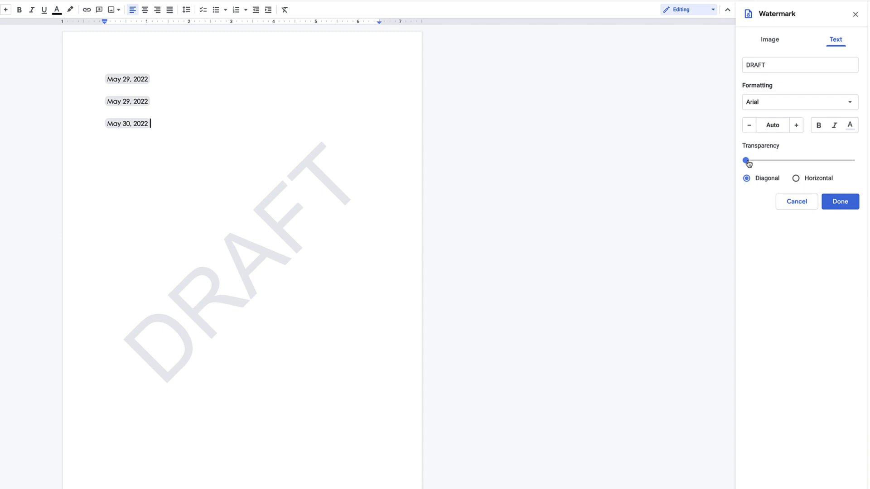
pyautogui.moveTo(746, 161); pyautogui.dragTo(810, 171)
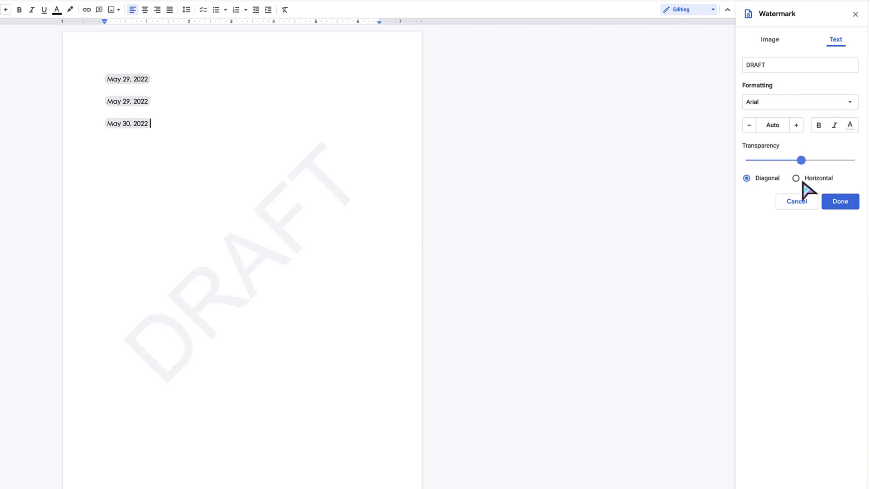
pyautogui.click(803, 180)
pyautogui.click(767, 181)
pyautogui.click(821, 179)
pyautogui.click(774, 179)
pyautogui.click(770, 39)
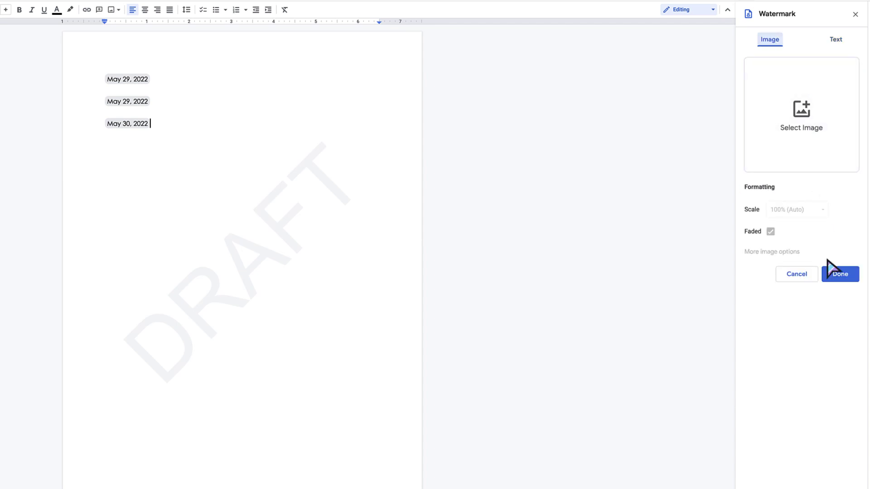
pyautogui.click(839, 275)
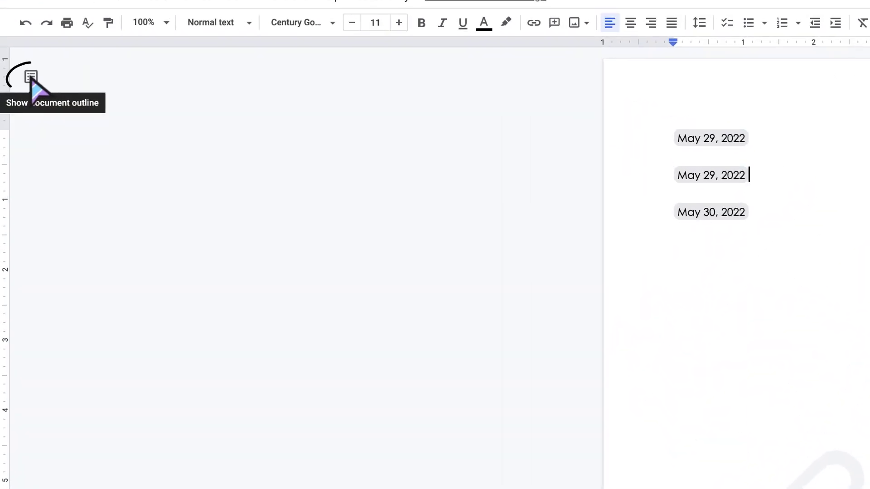
# - Open the document outline panel with its Summary and Outline sections
pyautogui.click(30, 77)
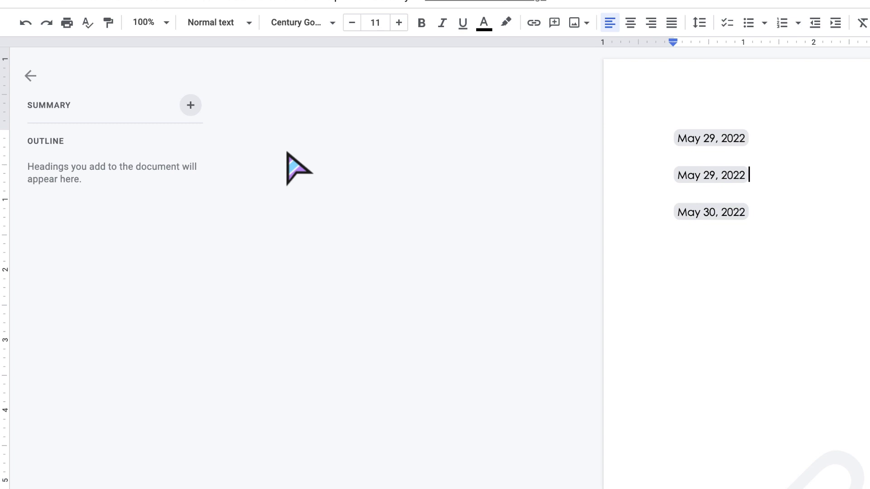
# - Apply Heading 1 to the May 29, May 29 and May 30, 2022 date lines
pyautogui.click(769, 140)
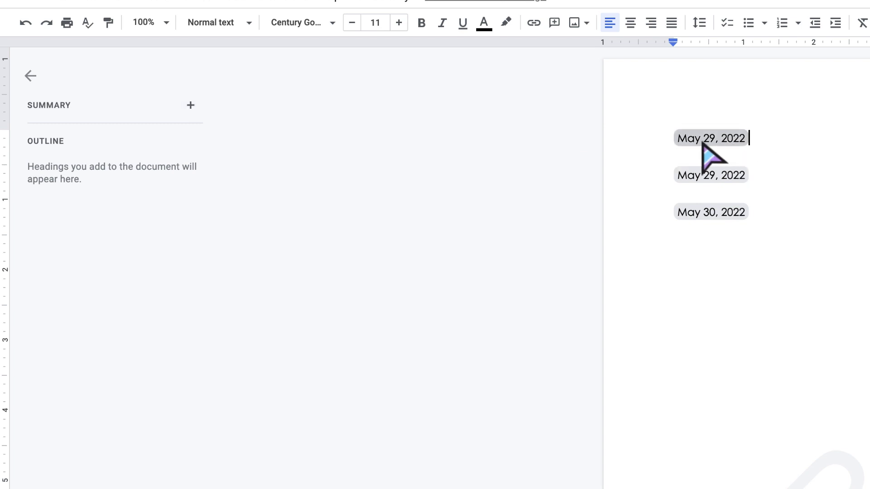
pyautogui.click(249, 23)
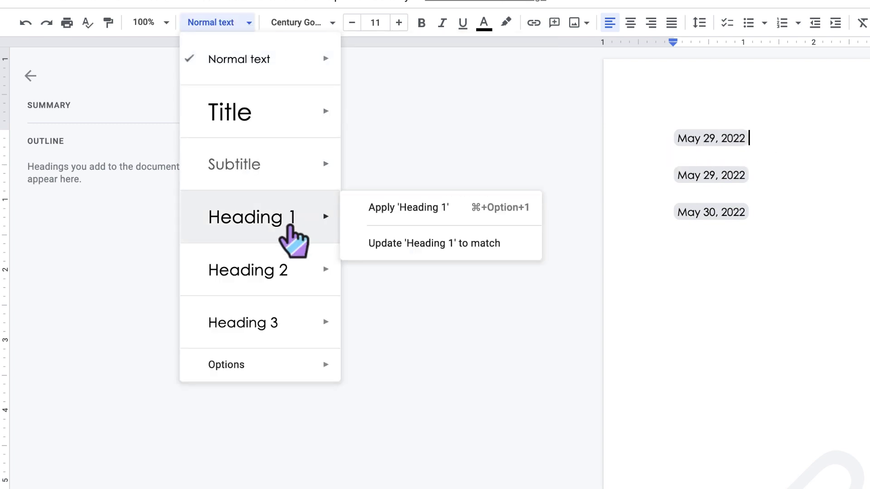
pyautogui.click(292, 218)
pyautogui.click(754, 217)
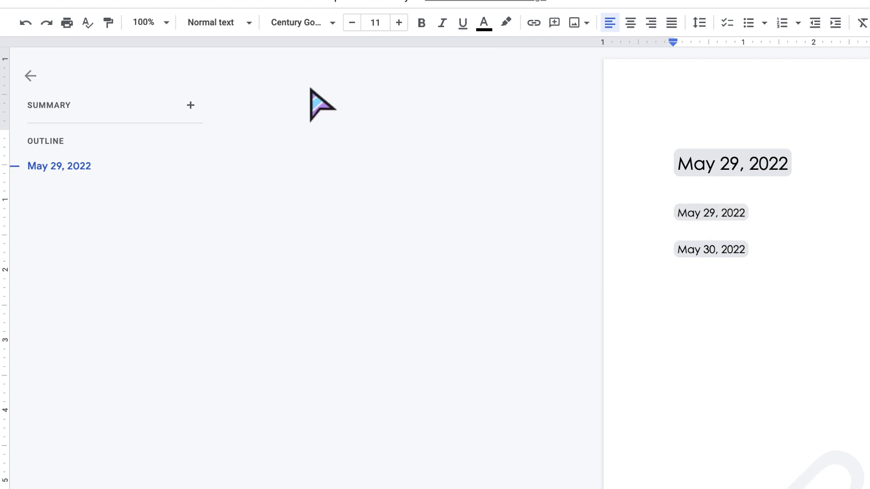
pyautogui.click(222, 24)
pyautogui.moveTo(260, 211)
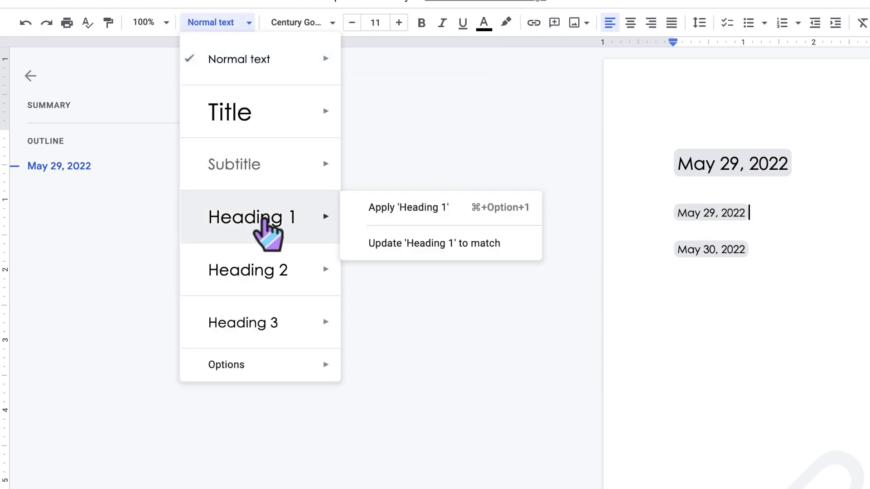
pyautogui.click(265, 222)
pyautogui.click(755, 296)
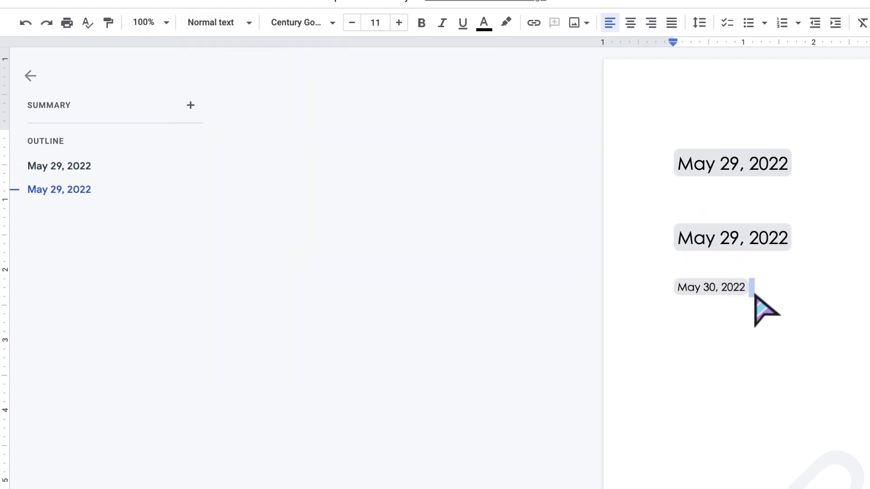
pyautogui.click(215, 23)
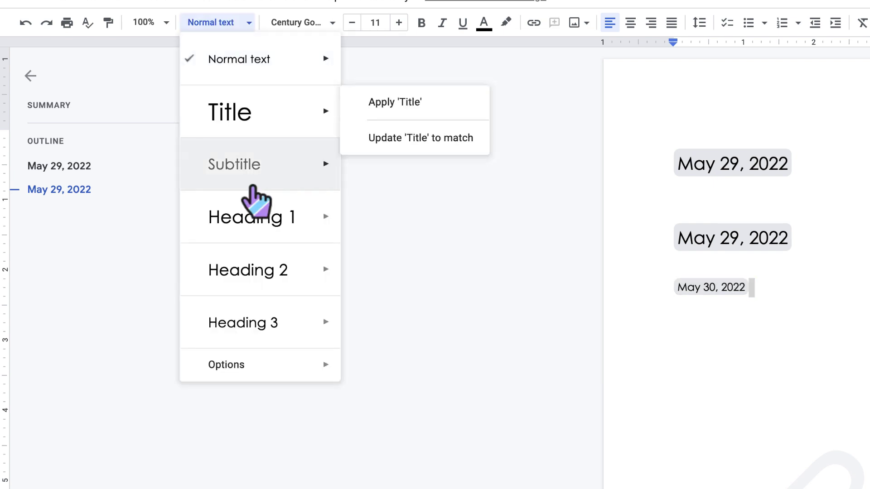
pyautogui.click(262, 226)
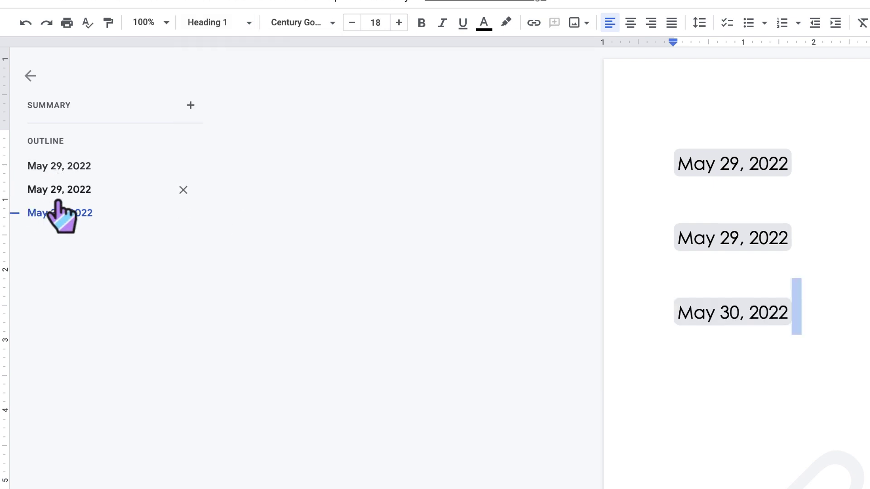
# - Write 'This document will....' as the outline summary and return to the page
pyautogui.click(187, 113)
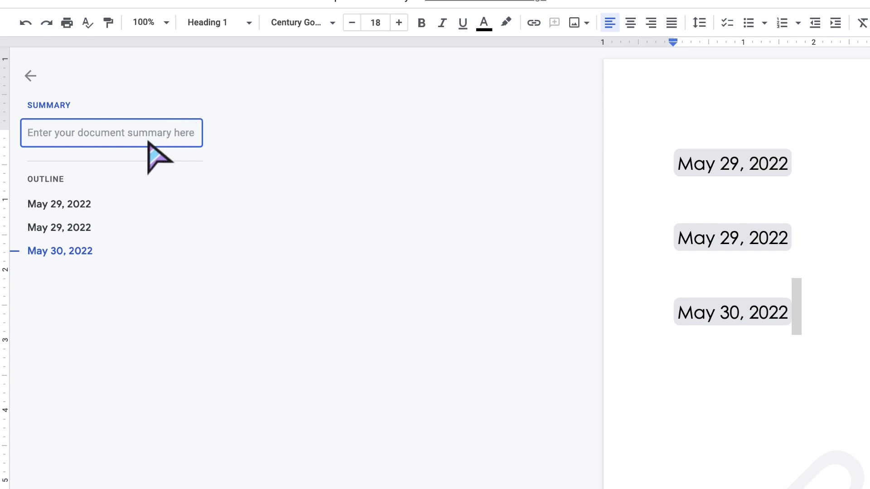
pyautogui.write('This document will....')
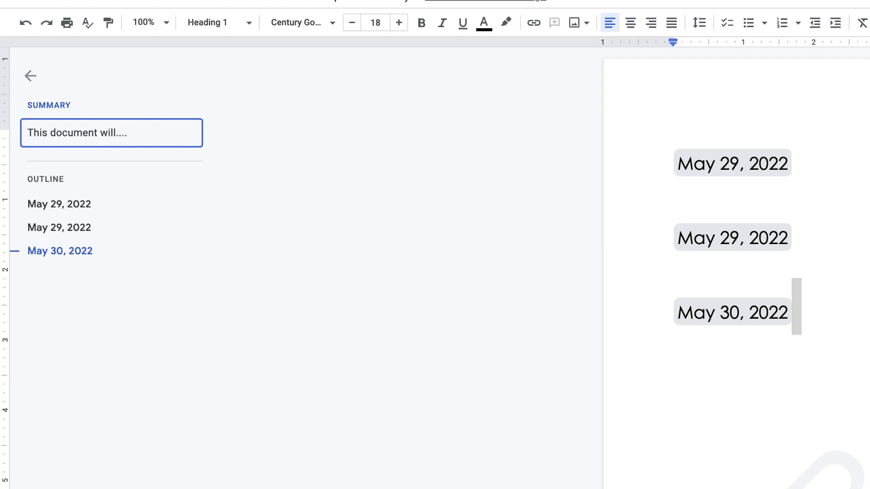
pyautogui.click(240, 204)
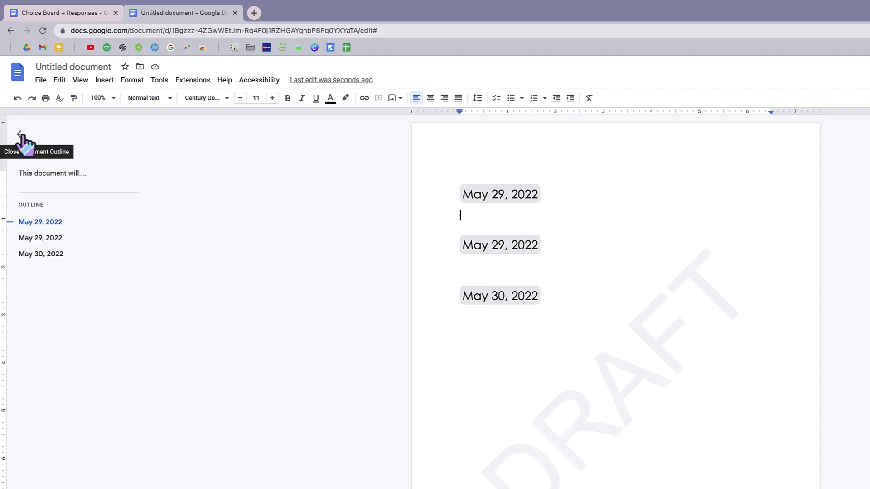
pyautogui.click(22, 135)
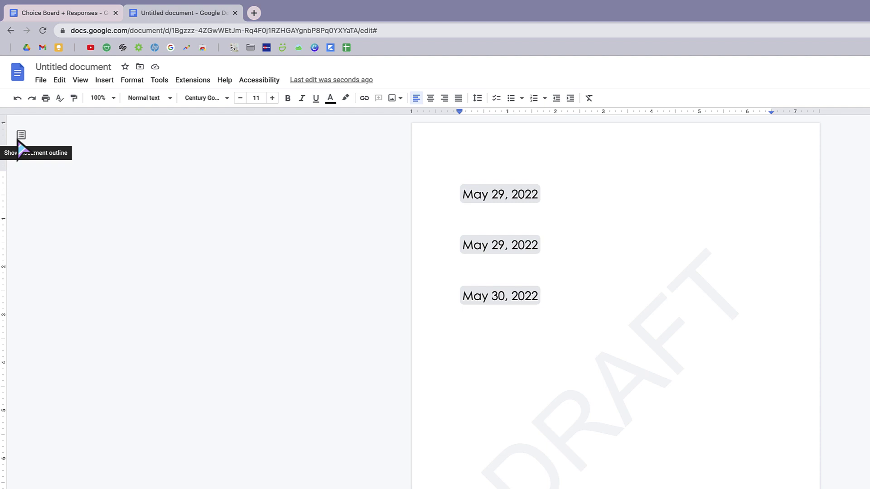
pyautogui.click(20, 136)
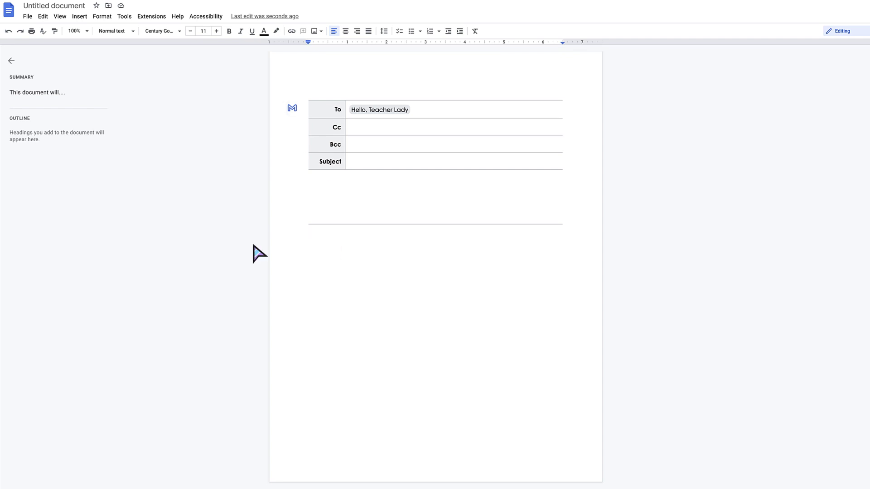
# - Insert an Email draft building block into the document
pyautogui.click(85, 18)
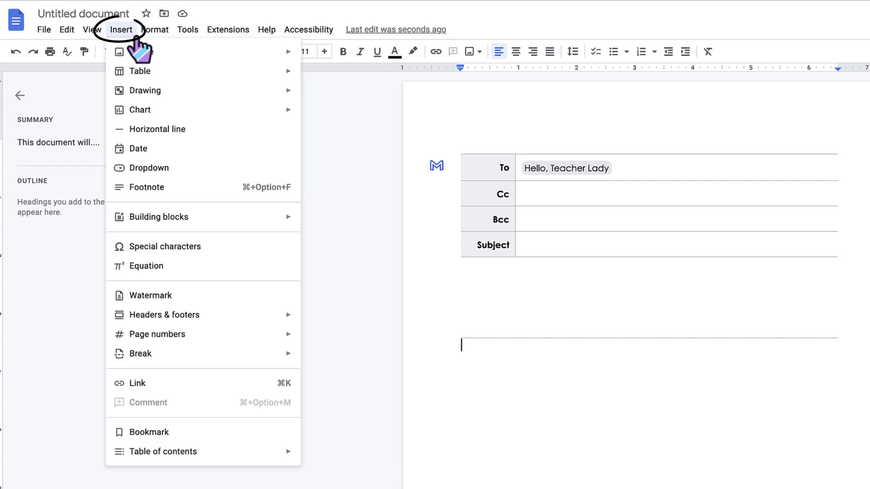
pyautogui.moveTo(204, 224)
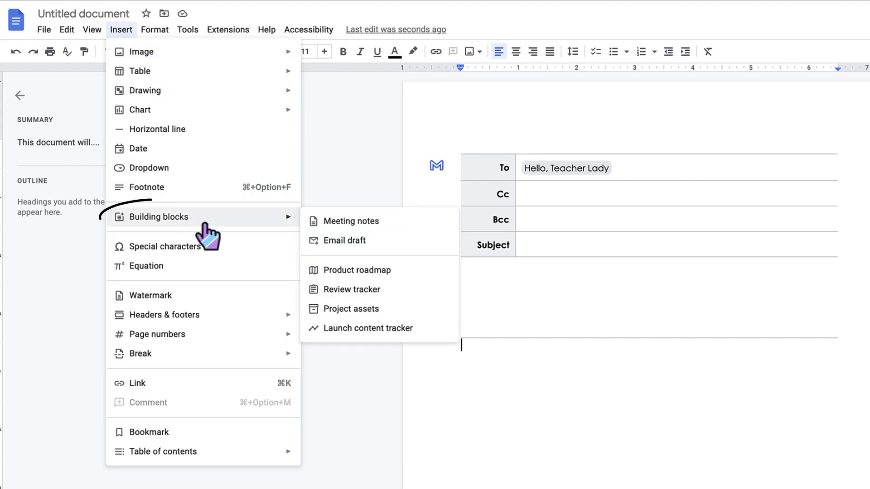
pyautogui.click(382, 242)
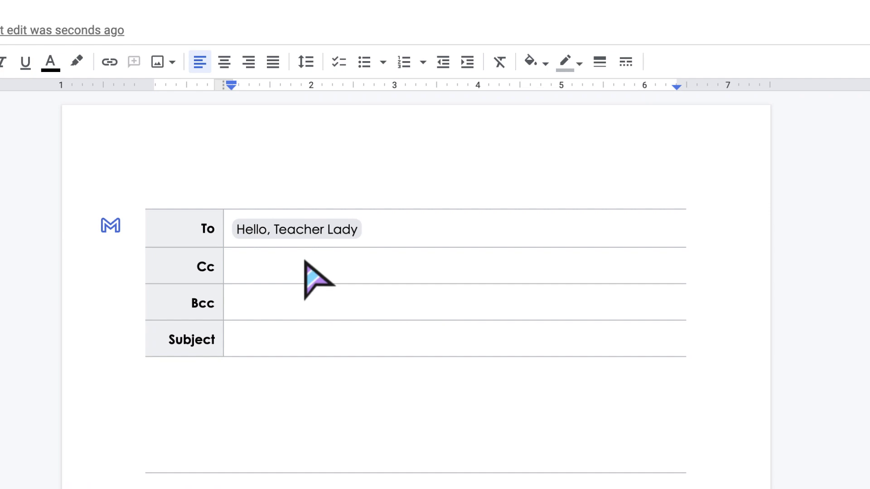
# - Fill in the email subject 'Hello!' and the body 'This is really cool.'
pyautogui.click(245, 341)
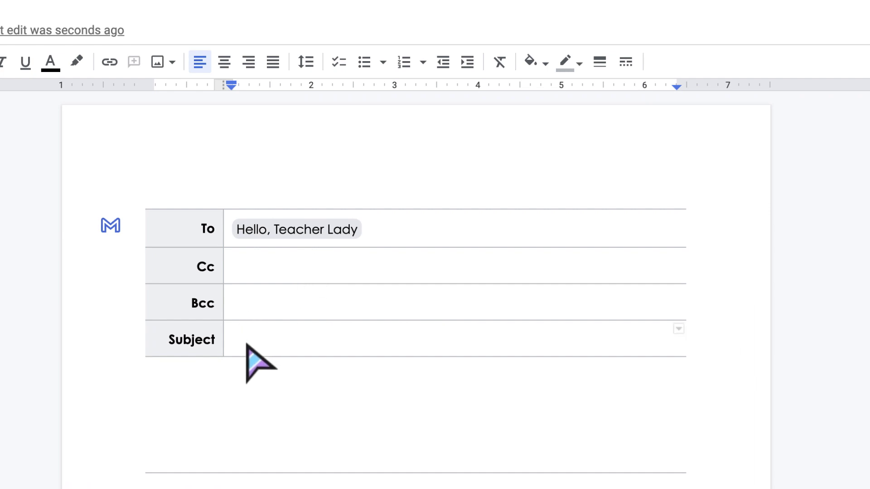
pyautogui.write('Hello!')
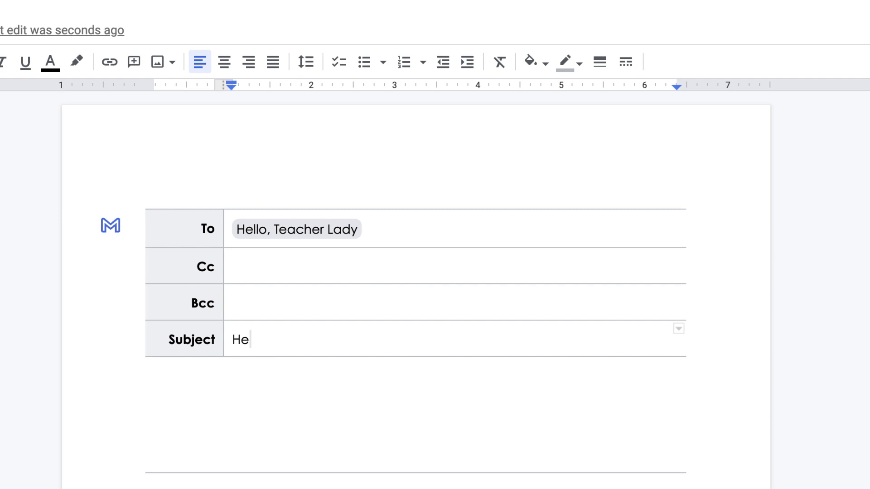
pyautogui.click(231, 385)
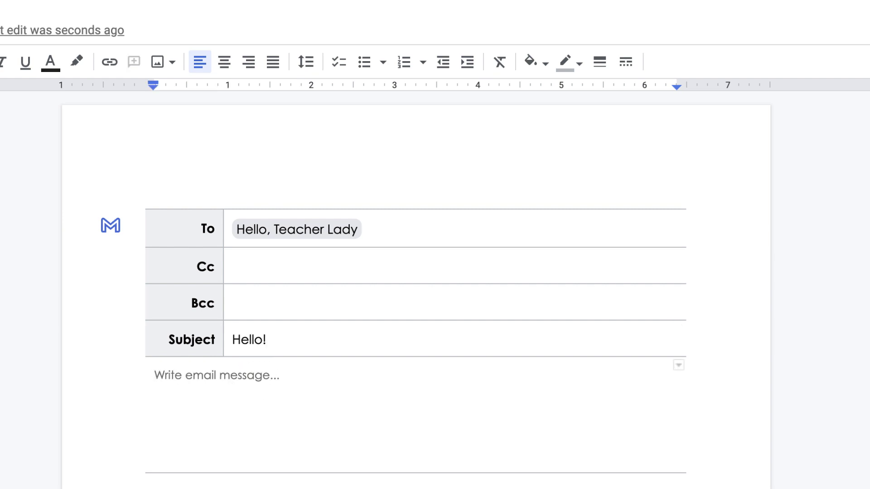
pyautogui.write('This is really cool.')
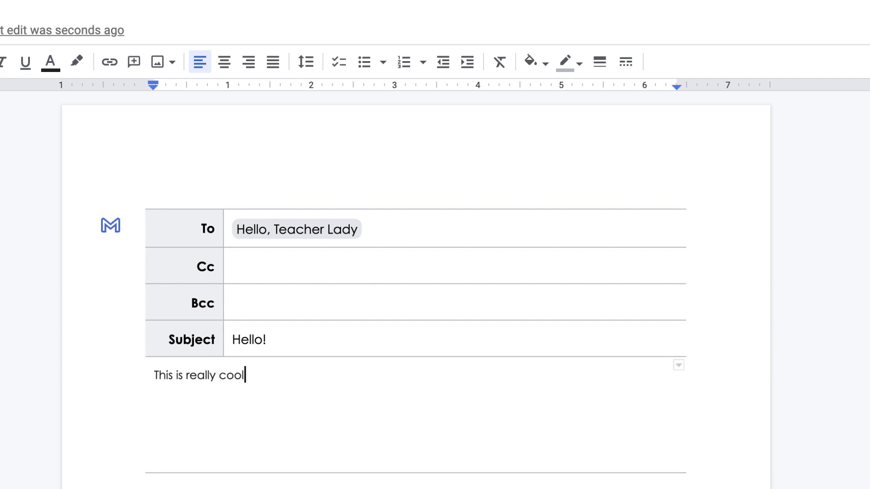